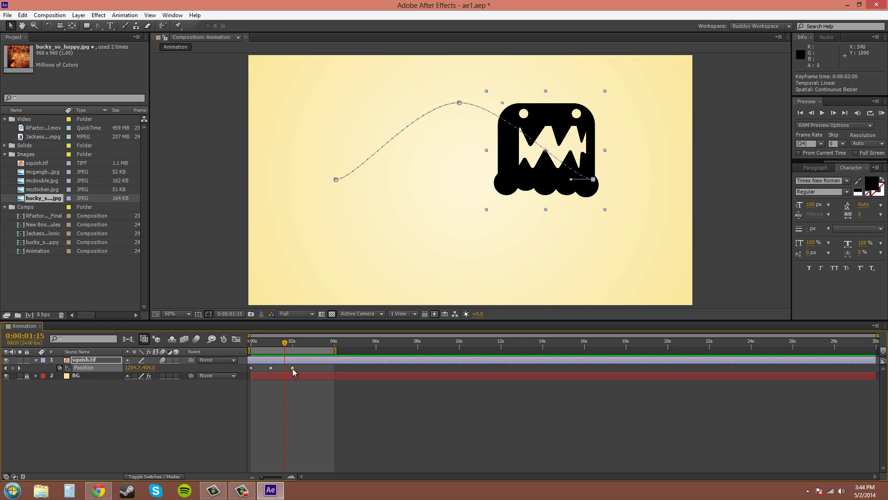
- Move squish.tif's last Position keyframe to about 3:08 and view the composition at 100%
drag(294, 371, 319, 371)
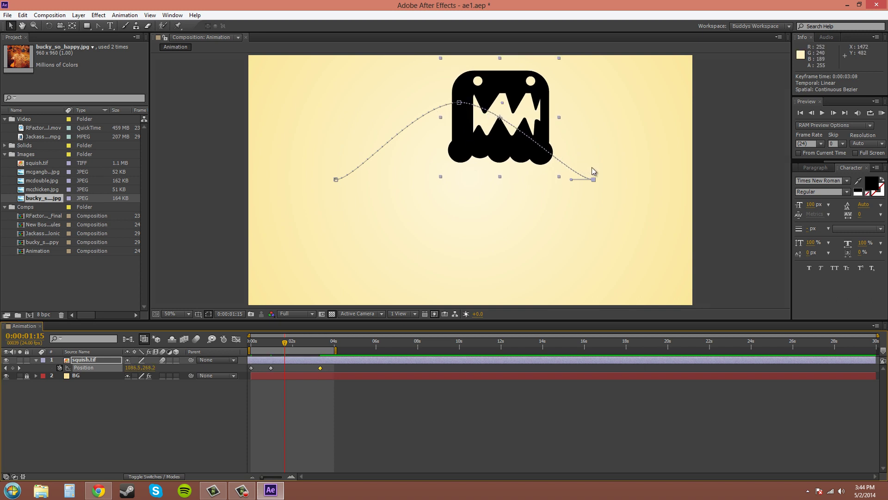
key(period)
scroll(610, 218, up, 3)
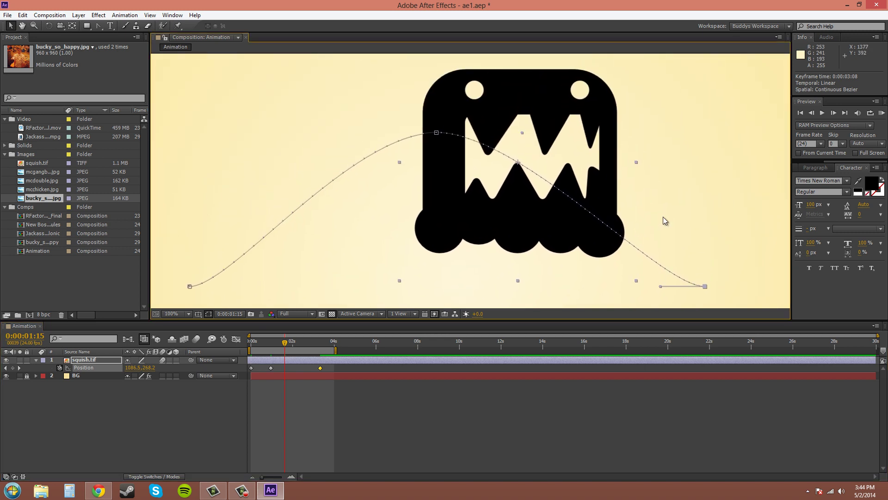
key(comma)
drag(620, 265, 652, 235)
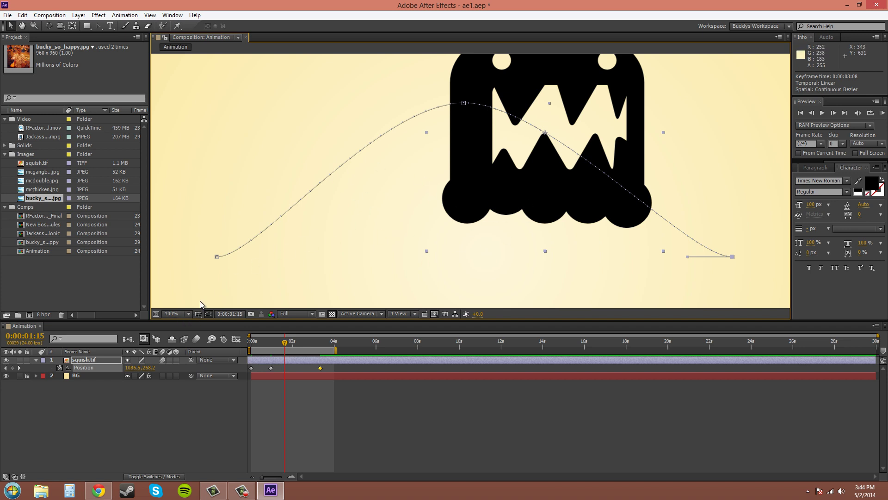
click(33, 25)
click(586, 183)
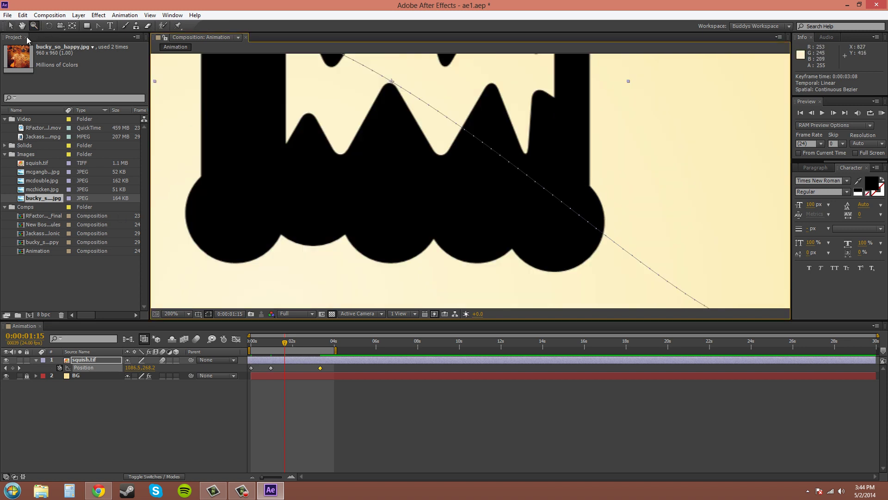
alt+click(519, 198)
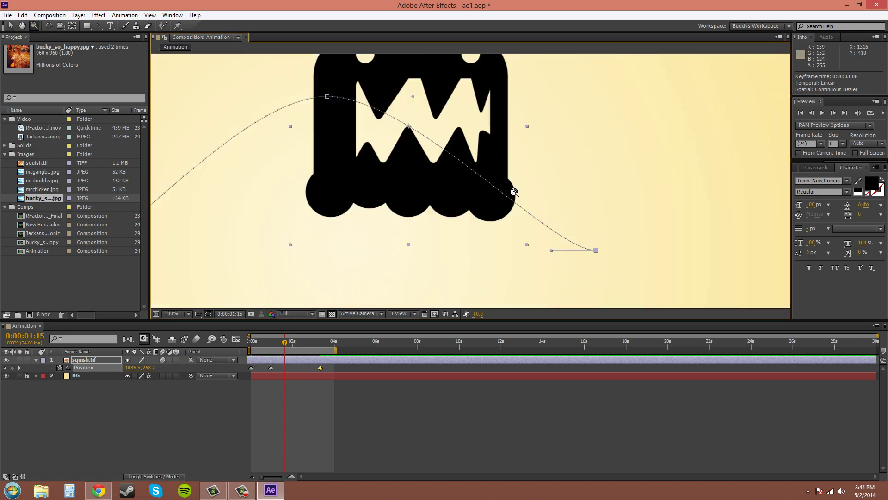
click(10, 25)
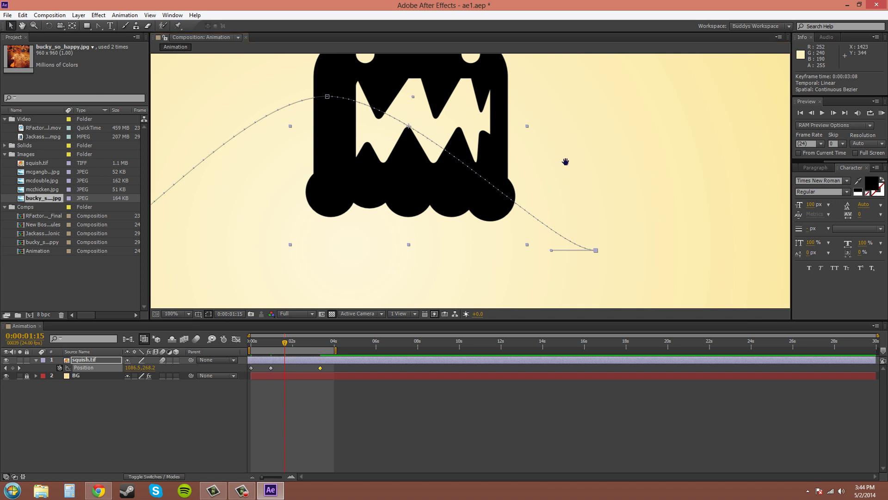
drag(564, 162, 684, 160)
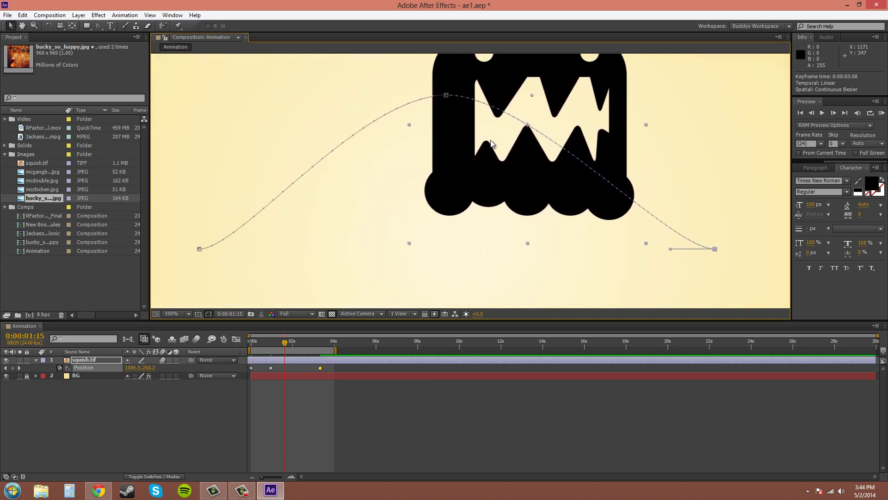
drag(518, 172, 438, 192)
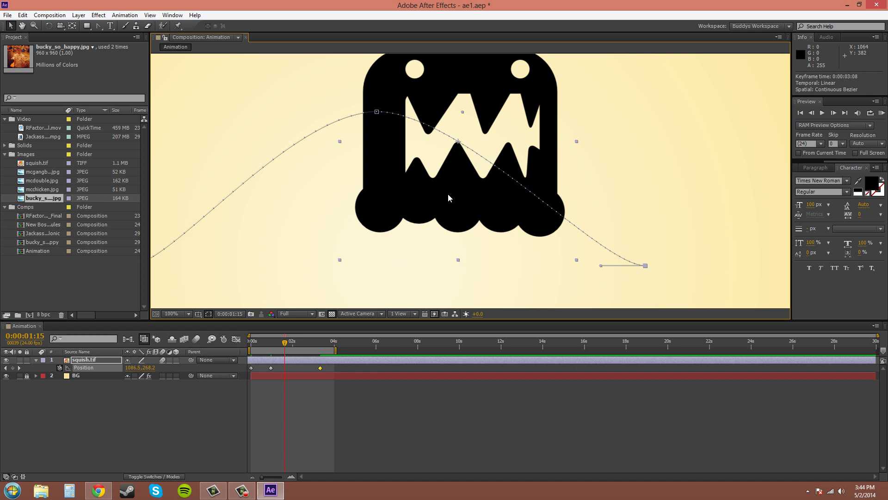
- Frame the motion path's peak in the viewer, then move the last Position keyframe to 1:15
key(period)
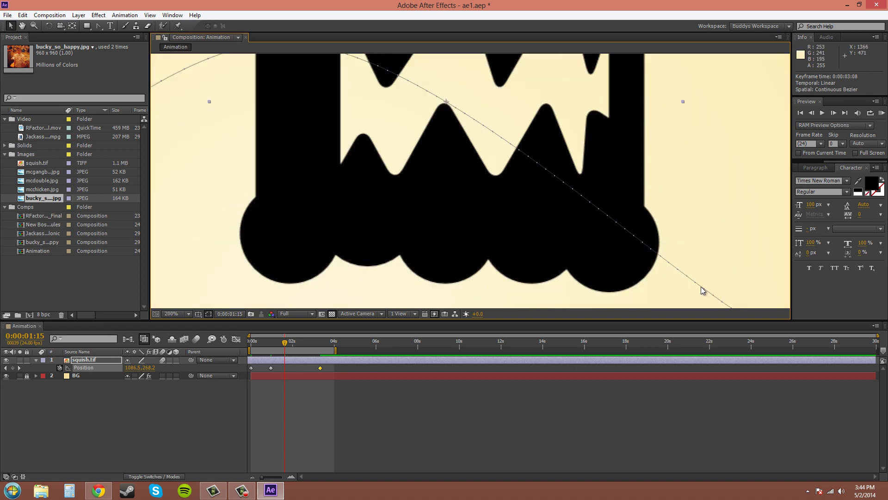
drag(386, 238, 721, 259)
drag(545, 187, 589, 187)
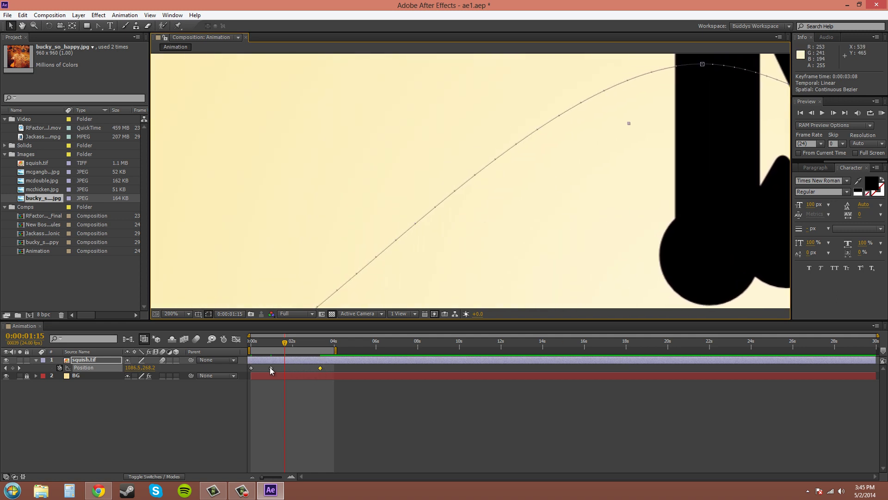
scroll(575, 248, down, 1)
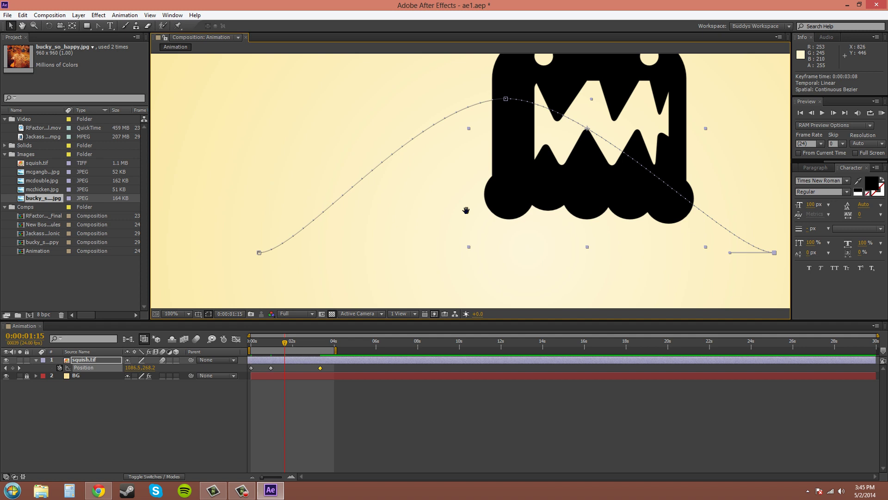
drag(466, 208, 457, 212)
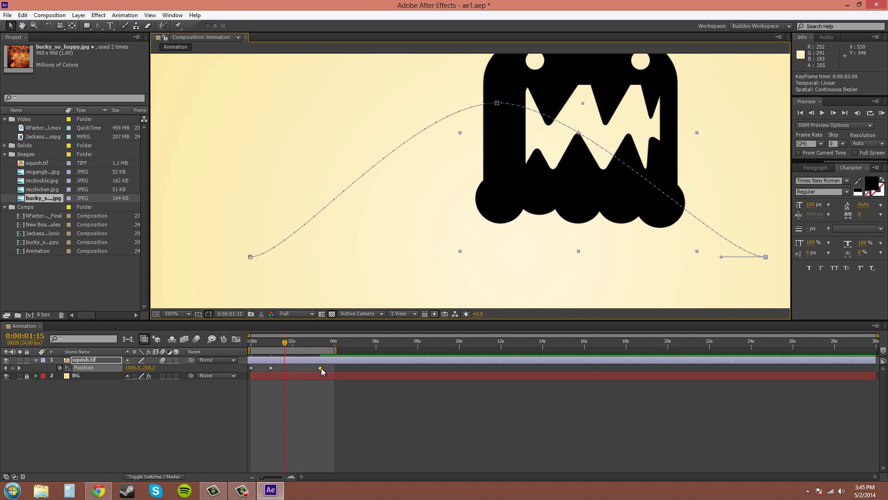
drag(322, 371, 289, 374)
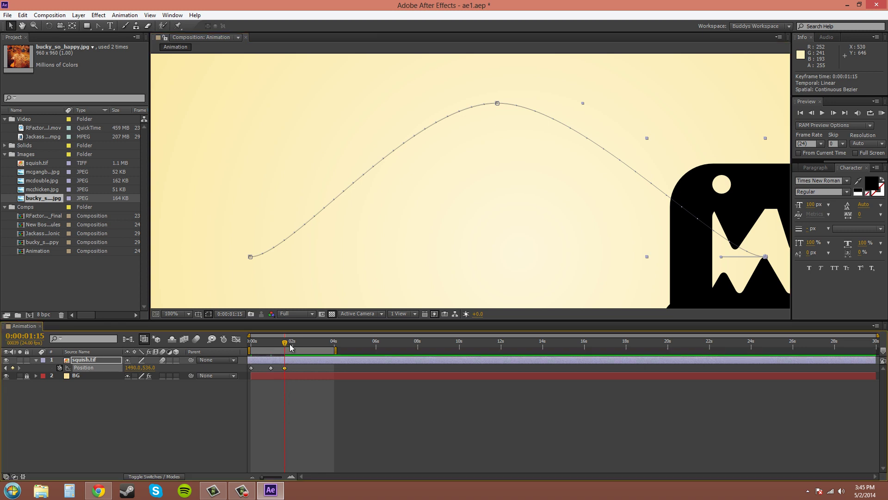
- Place the last Position keyframe at 0:00:02:00 after undoing a 2:14 try, then view at 50%
drag(291, 347, 298, 373)
key(ctrl+z)
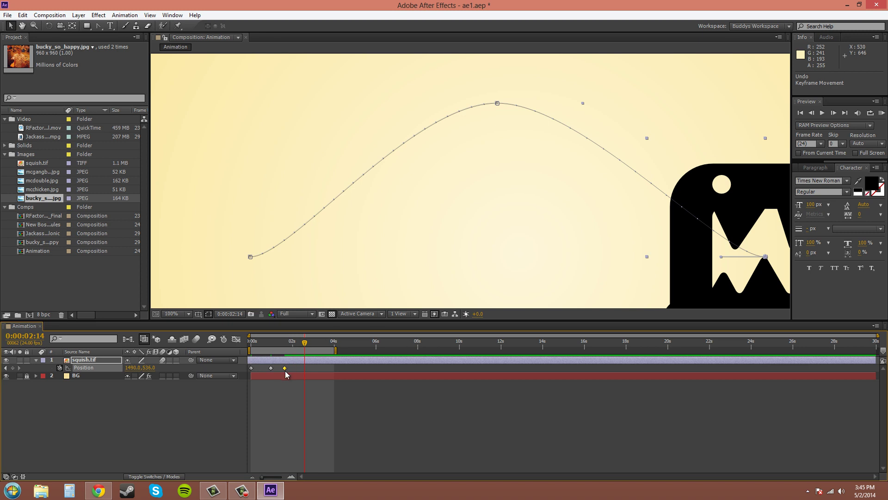
drag(305, 350, 292, 345)
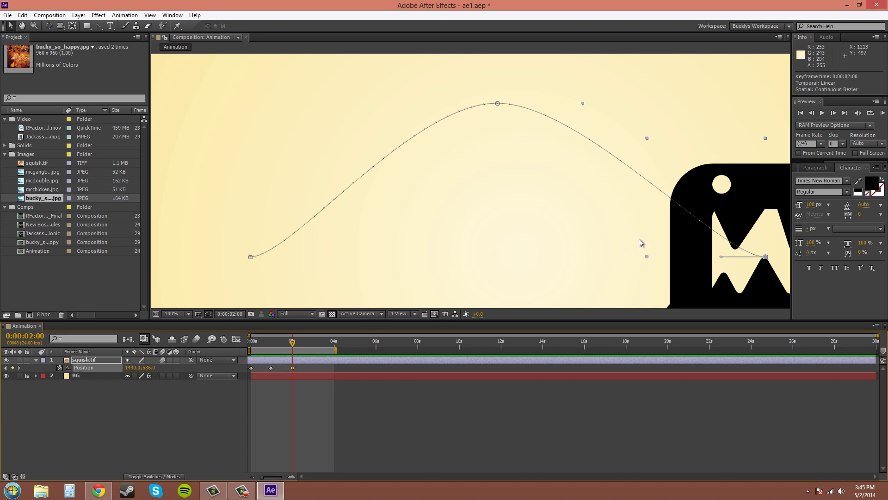
key(comma)
drag(501, 222, 495, 204)
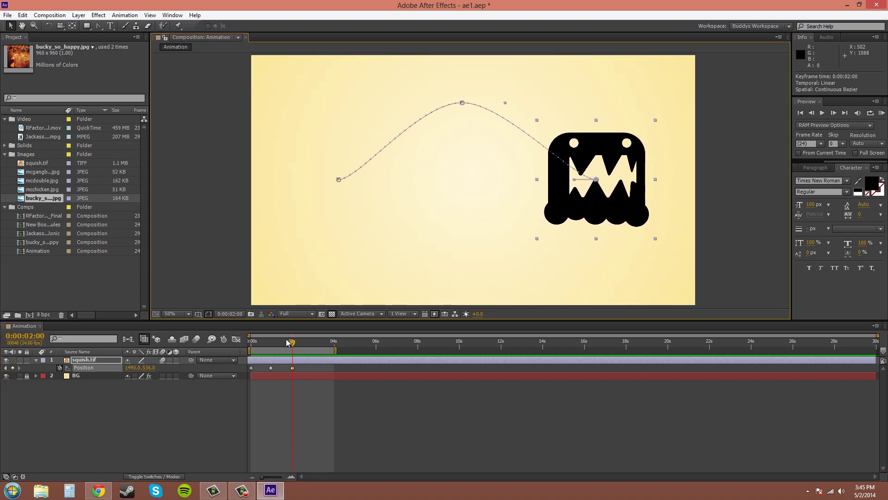
- Drag the motion path's end point in the viewer so it lands at 1498, 560
drag(295, 345, 241, 352)
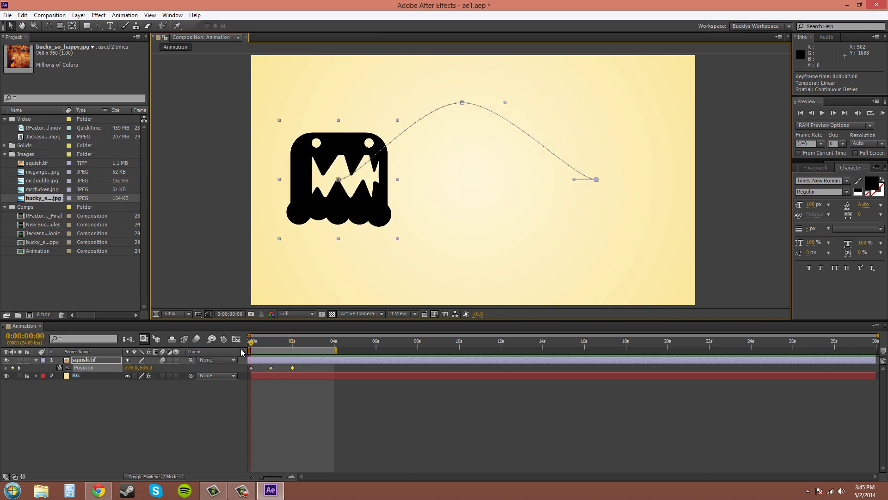
click(254, 346)
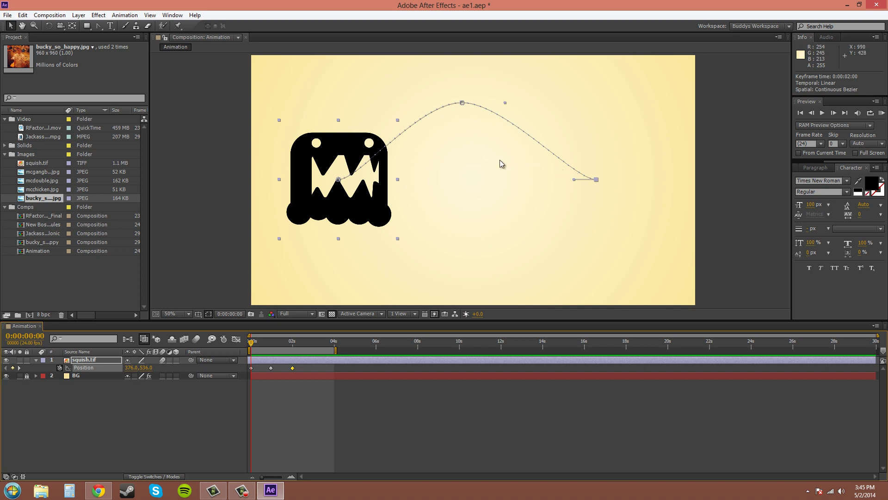
mouse_move(596, 181)
mouse_down()
mouse_move(628, 118)
mouse_move(625, 158)
mouse_move(590, 199)
mouse_move(532, 205)
mouse_move(533, 213)
mouse_move(602, 147)
mouse_move(623, 109)
mouse_move(636, 138)
mouse_move(598, 186)
mouse_up()
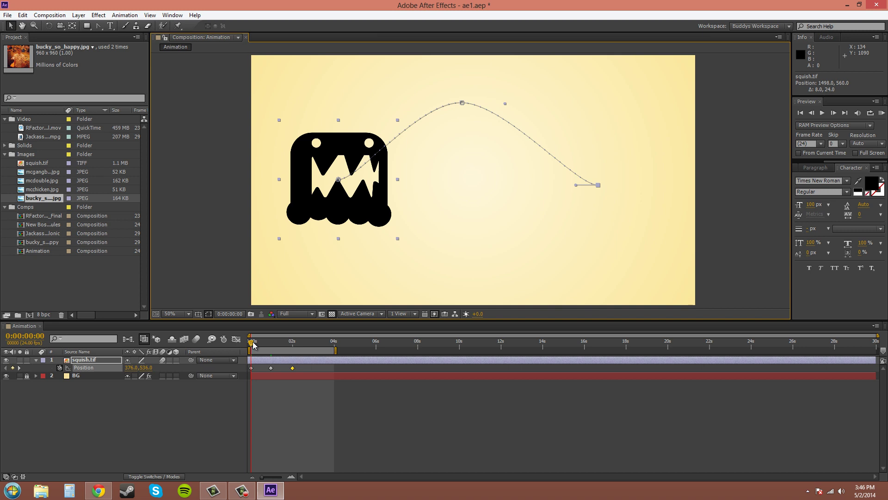
drag(253, 343, 291, 345)
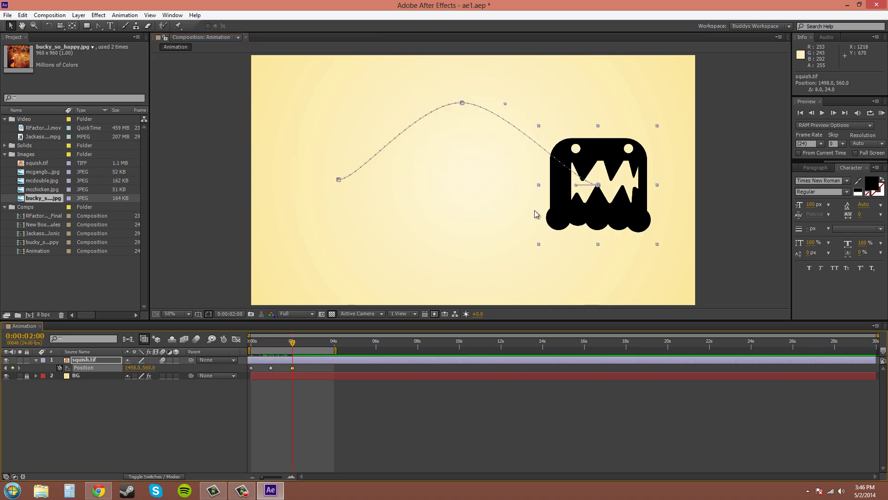
drag(598, 185, 569, 187)
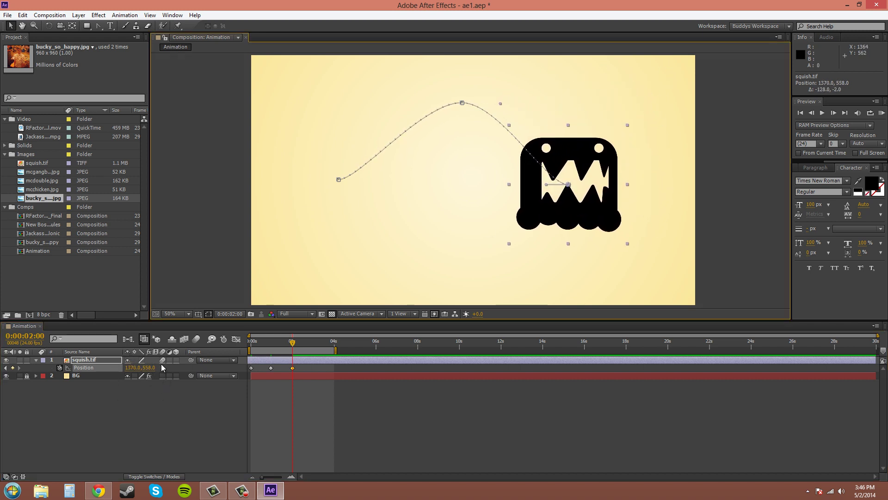
drag(118, 368, 122, 375)
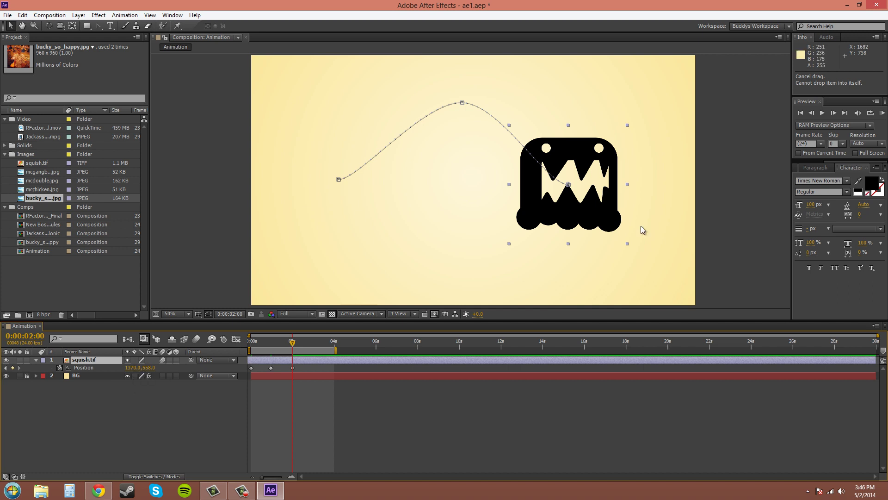
drag(559, 191, 592, 168)
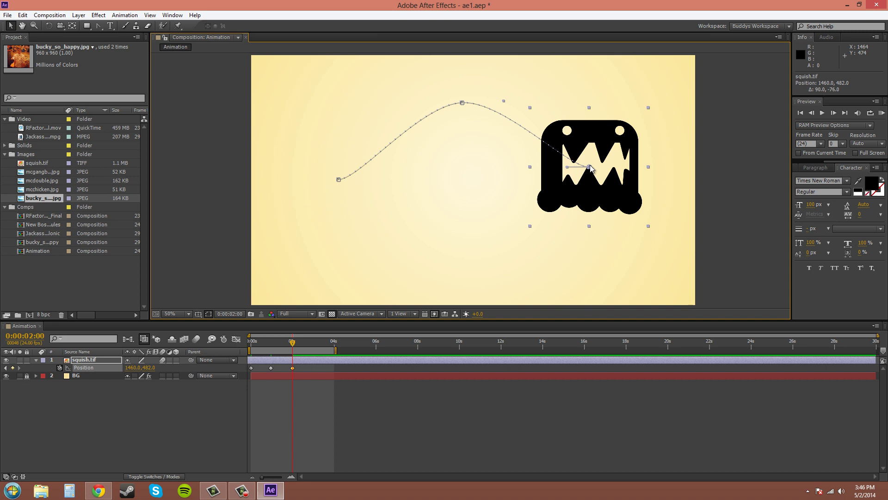
key(ctrl+z)
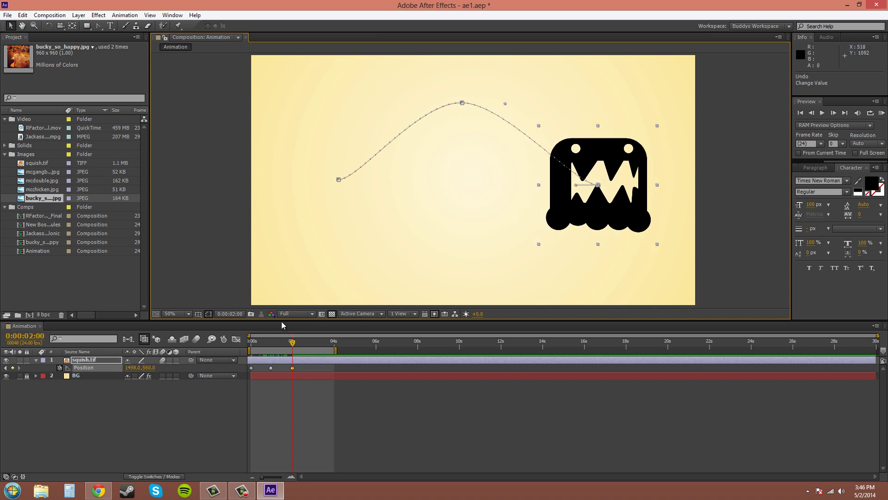
key(Home)
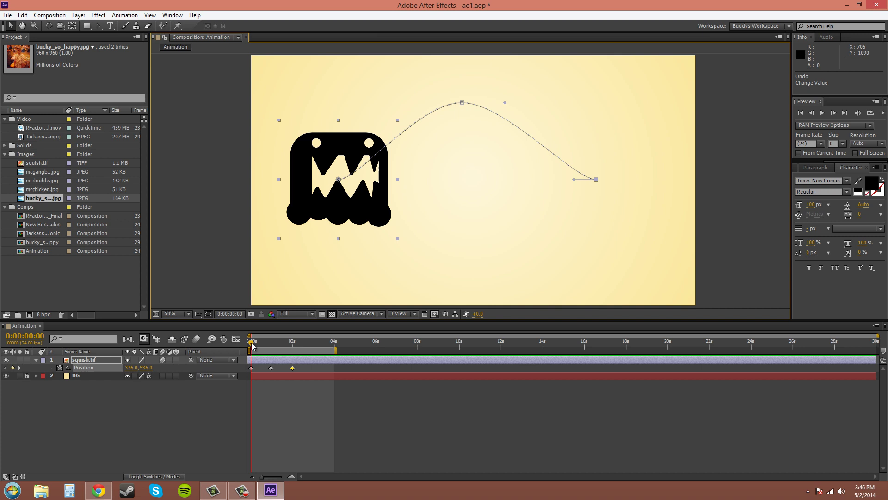
- At 0:00:02:00, try several end positions, then set squish.tif's Position Y to 700
drag(253, 345, 292, 348)
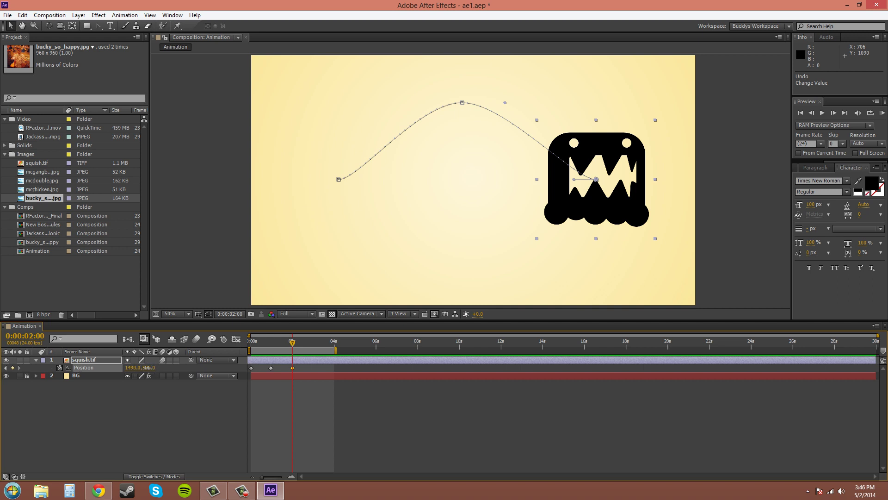
drag(149, 367, 177, 379)
key(ctrl+z)
drag(129, 367, 162, 400)
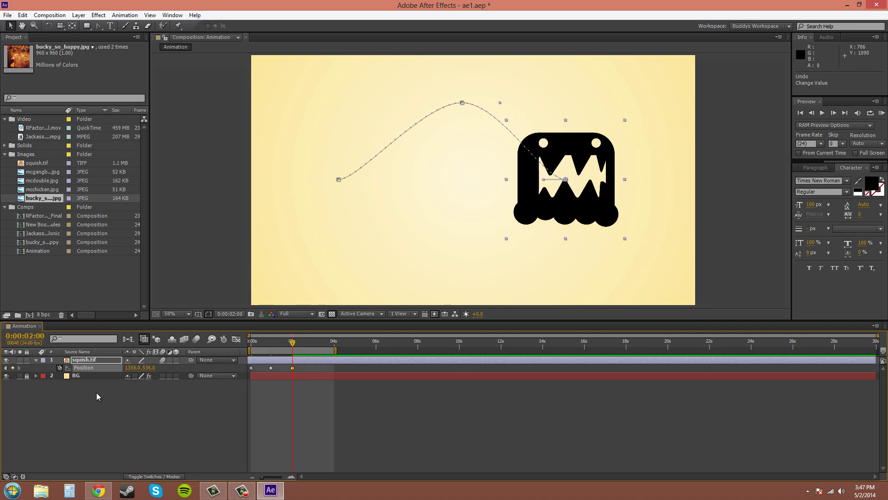
key(ctrl+z)
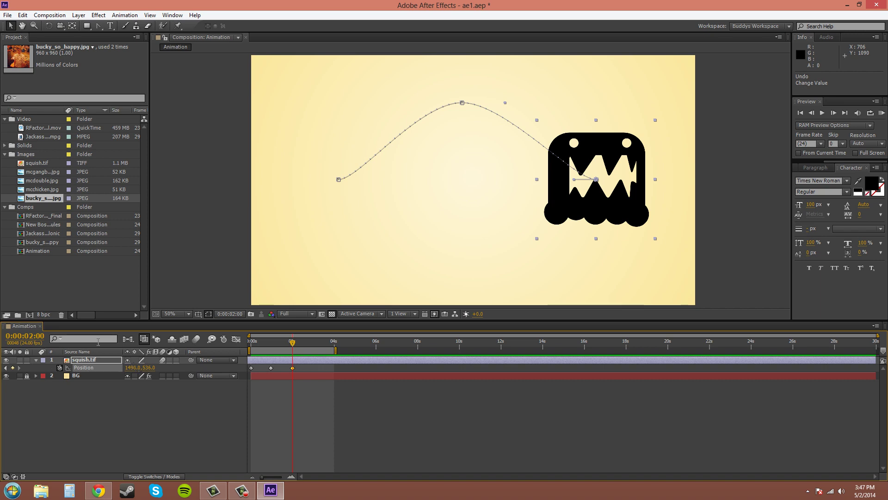
mouse_move(149, 368)
mouse_down()
mouse_move(160, 369)
mouse_move(128, 376)
mouse_move(160, 368)
mouse_up()
click(149, 368)
key(Return)
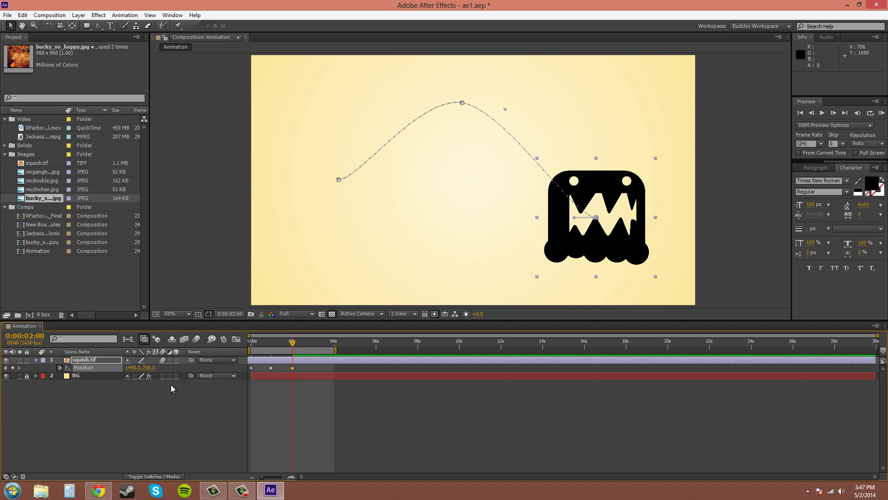
- Undo the drop to 700 and scrub Position to raise the two-second end point back up
key(ctrl+z)
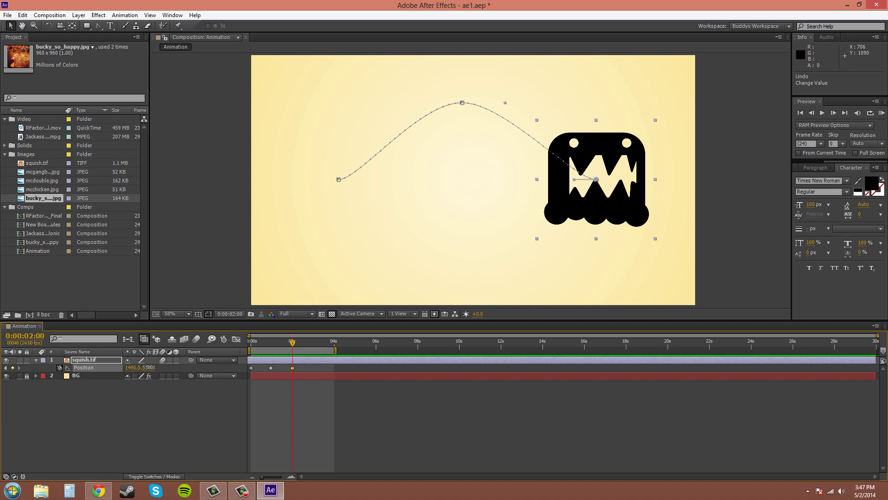
drag(148, 367, 172, 366)
drag(205, 373, 148, 391)
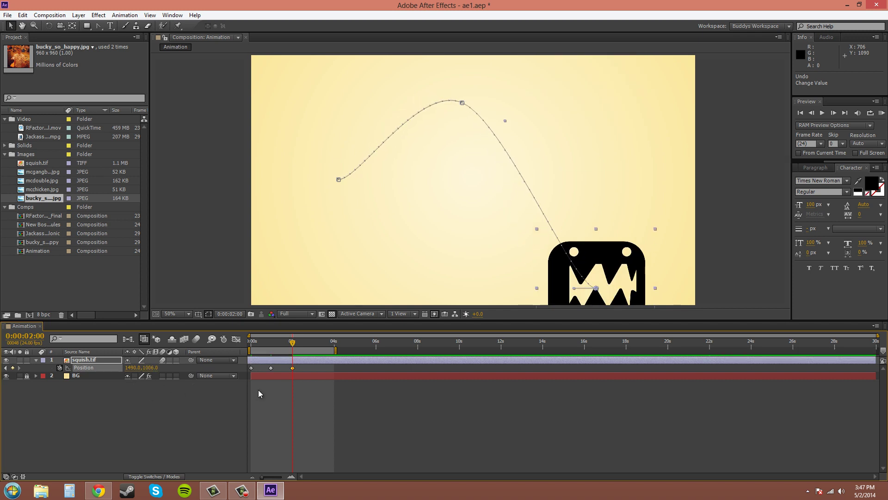
drag(258, 390, 254, 386)
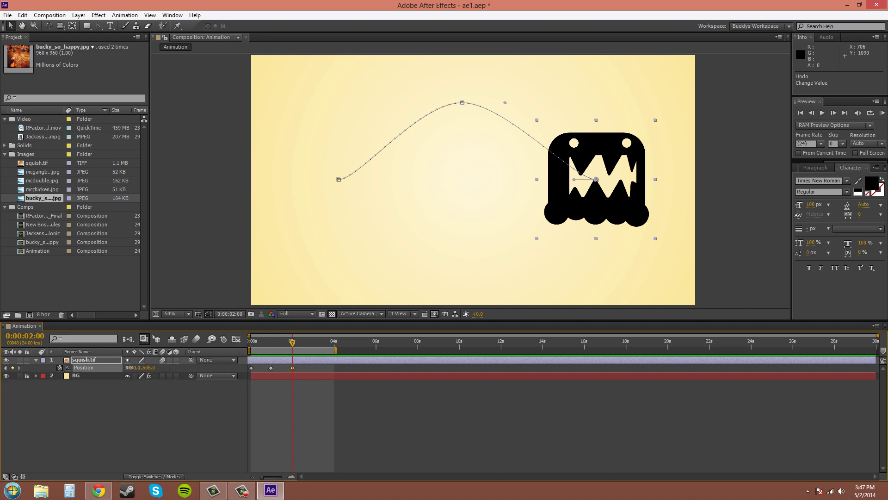
drag(127, 368, 208, 373)
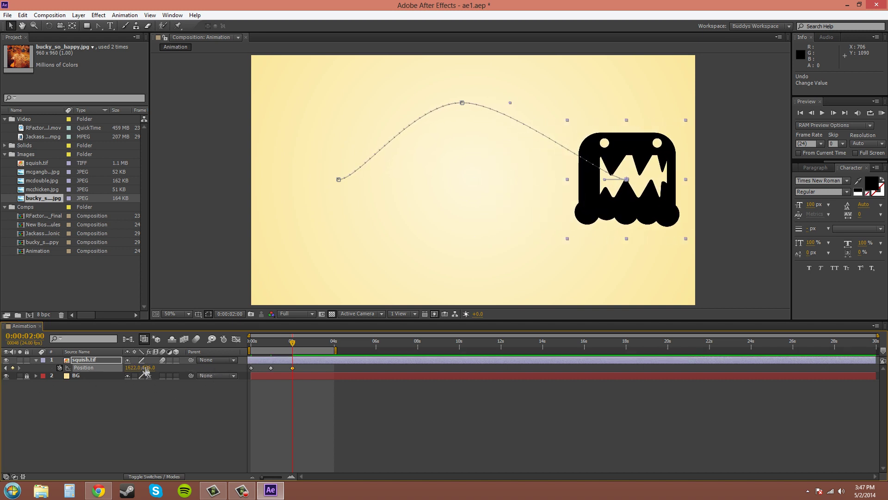
drag(147, 368, 133, 379)
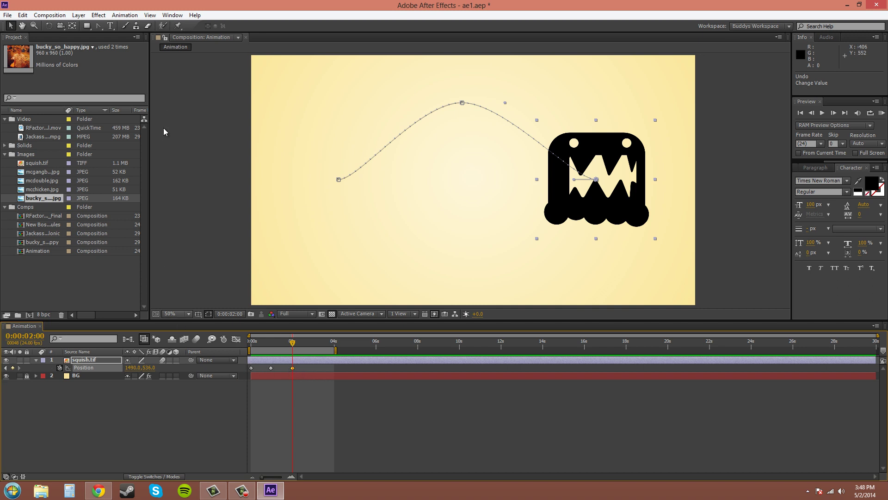
click(111, 27)
click(77, 19)
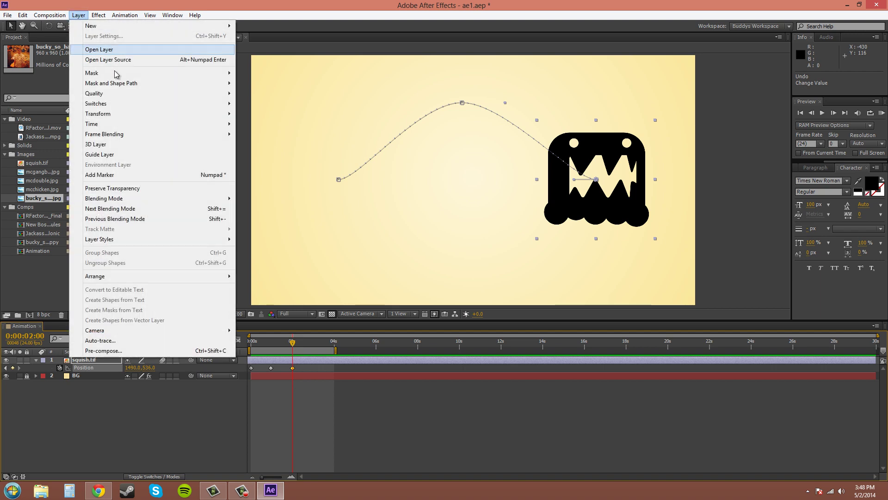
mouse_move(111, 114)
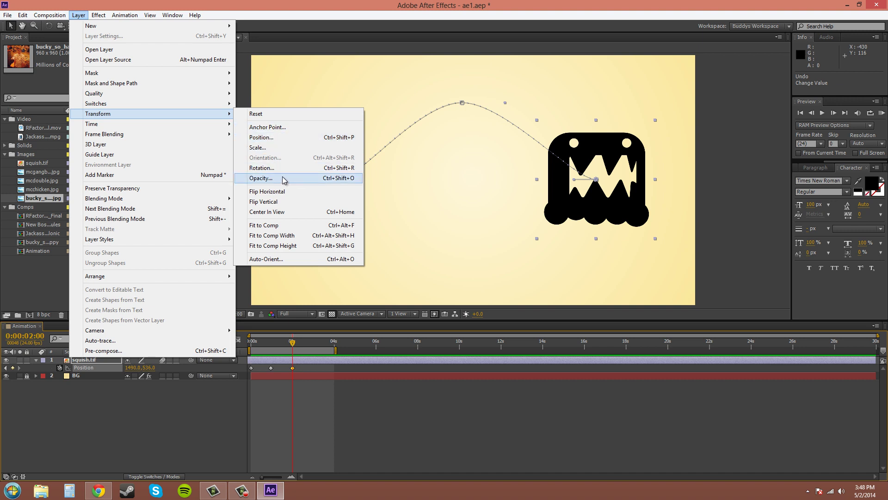
click(266, 138)
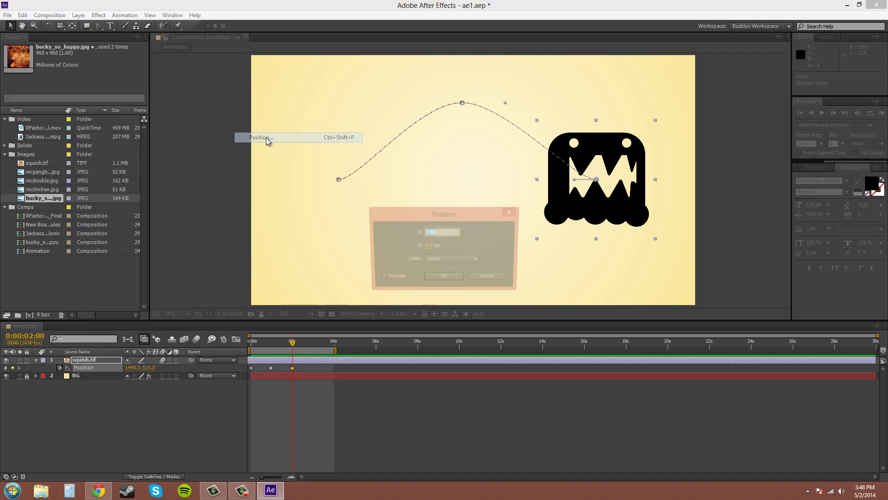
click(475, 260)
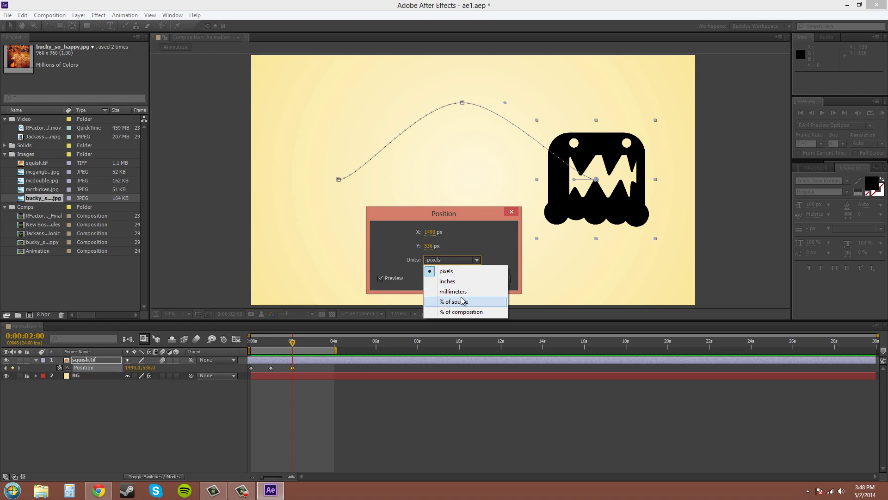
click(466, 246)
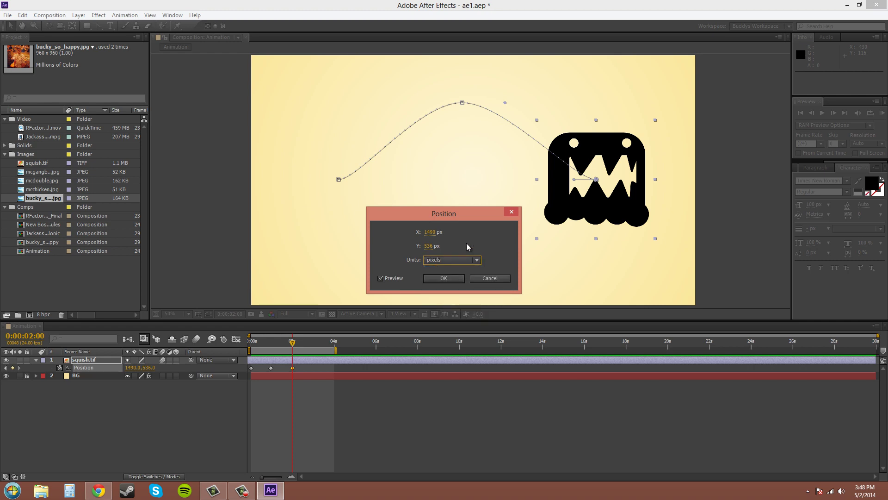
drag(456, 215, 350, 200)
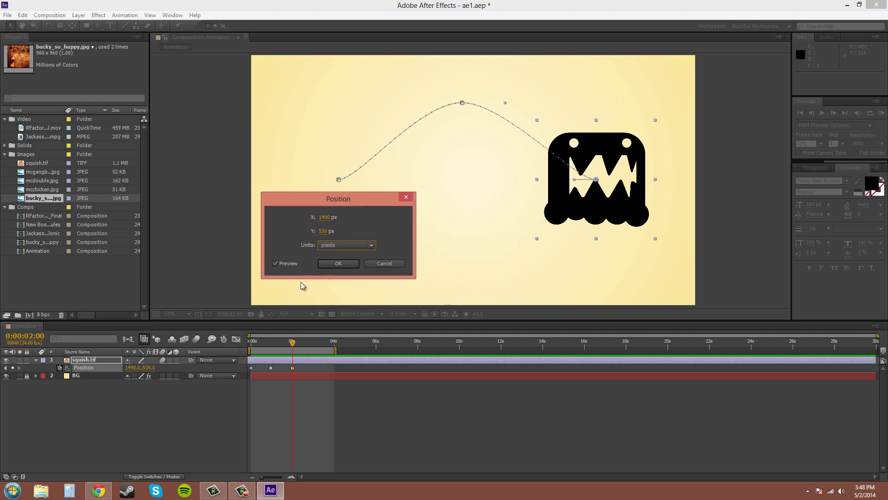
click(337, 264)
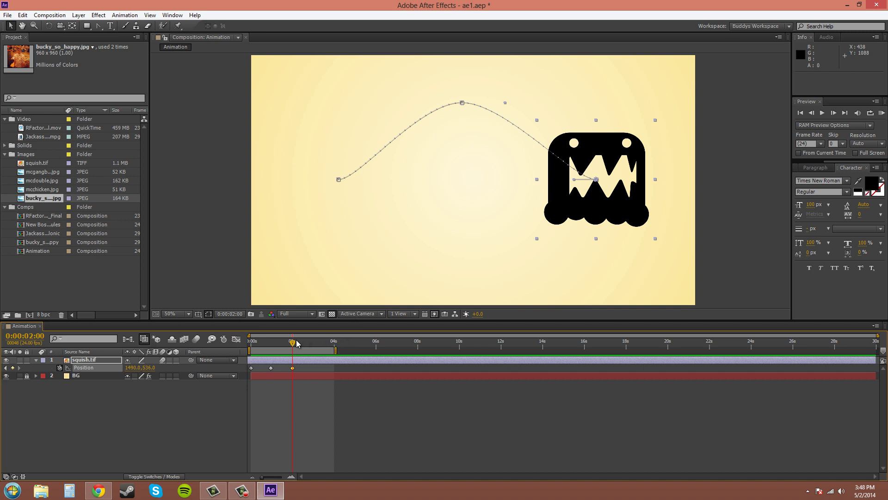
- Disable Live Update for the composition, choosing Never Again in the warning
drag(294, 342, 272, 354)
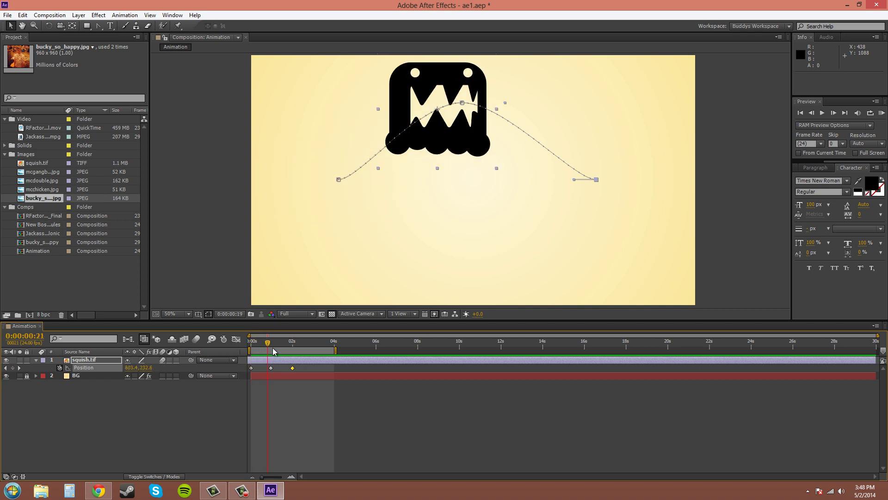
click(144, 340)
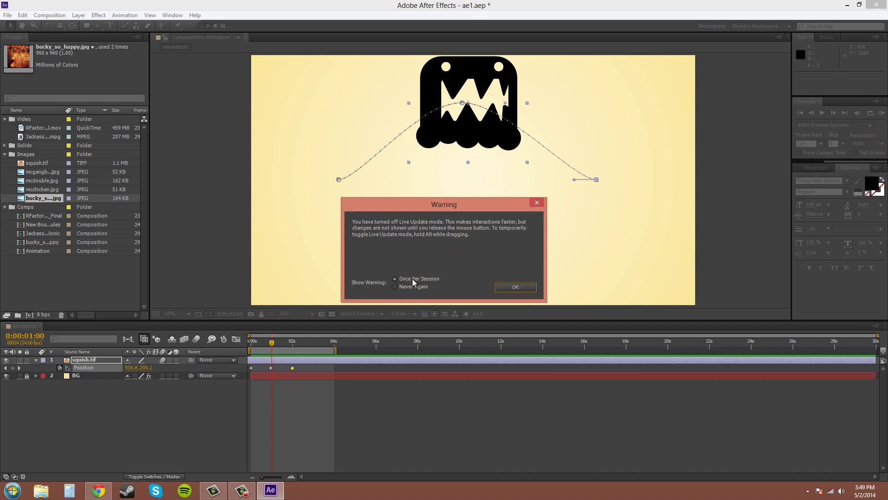
click(395, 287)
click(505, 288)
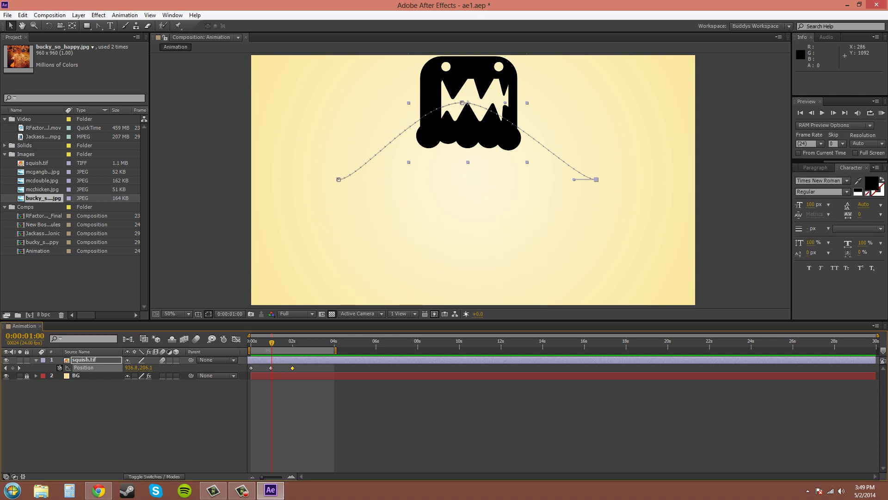
drag(271, 343, 250, 372)
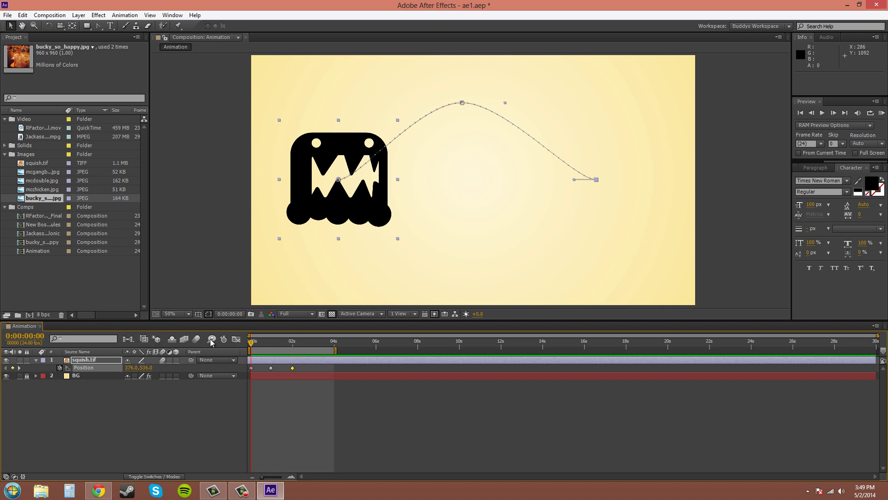
- Preview the arc animation, then save the ae1.aep project via File > Save
drag(251, 346, 291, 352)
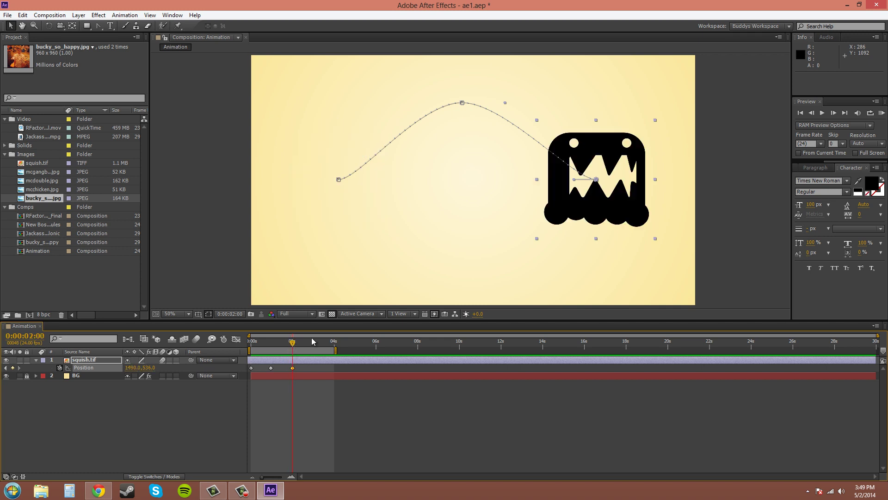
drag(292, 346, 251, 347)
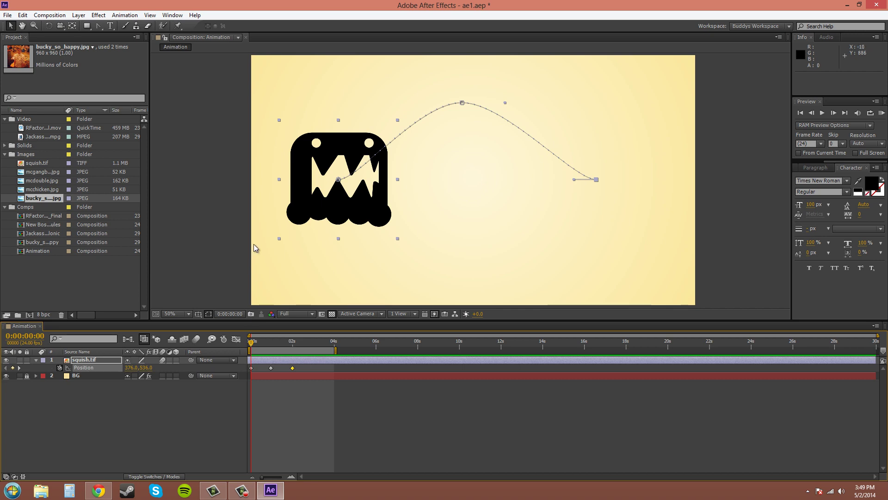
click(8, 15)
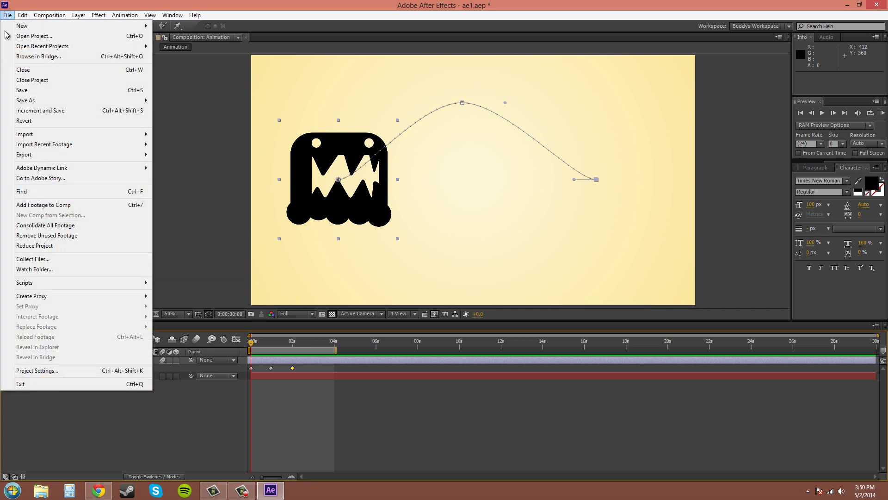
click(20, 91)
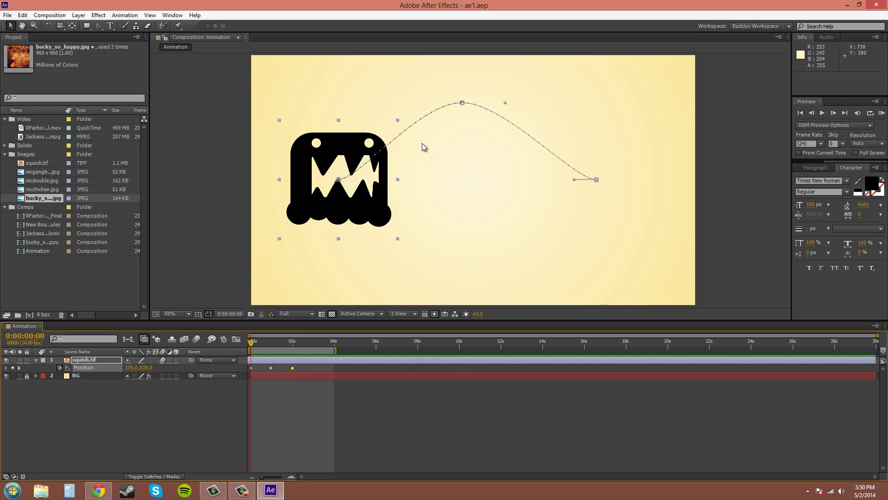